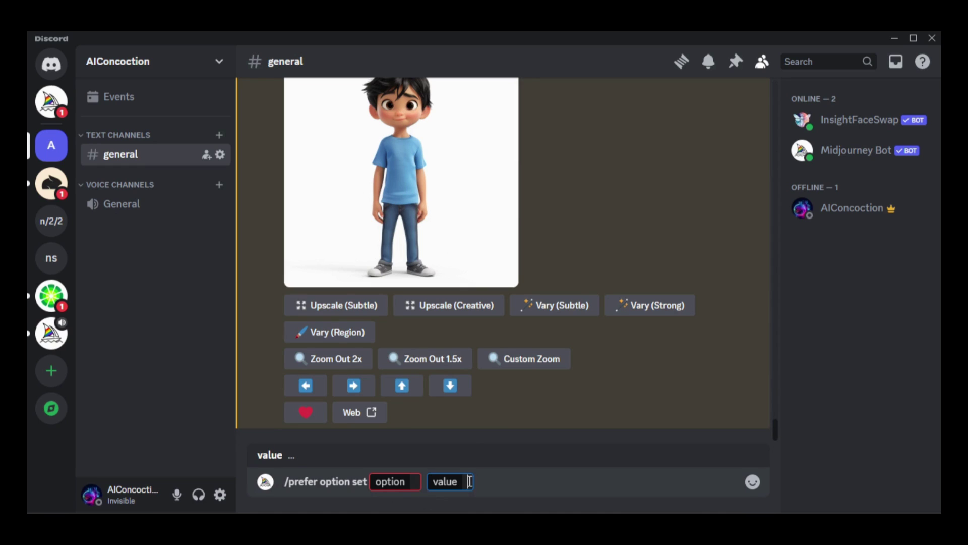
Define the custom option tom1 with the value --cref followed by the copied image URL of the boy character.
text(--cref)
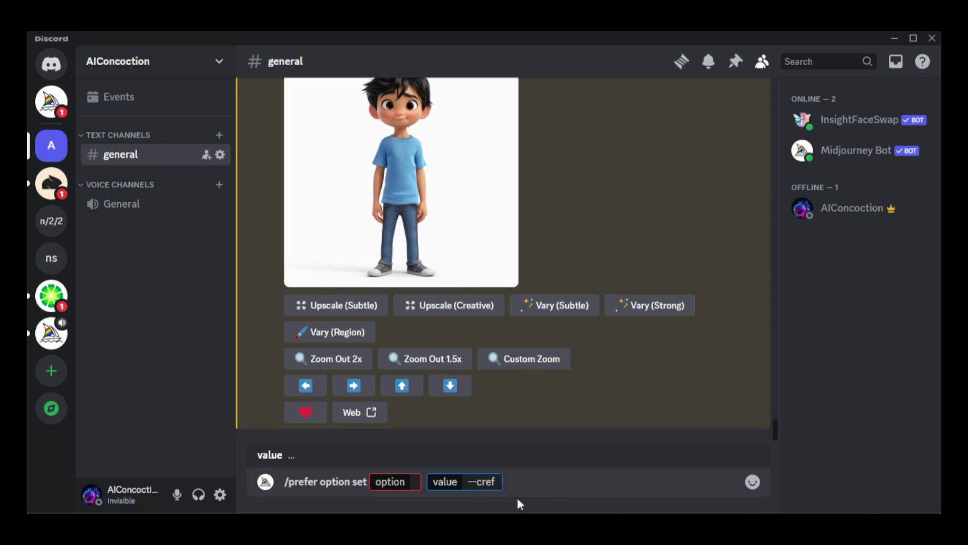
right_click(499, 483)
click(530, 466)
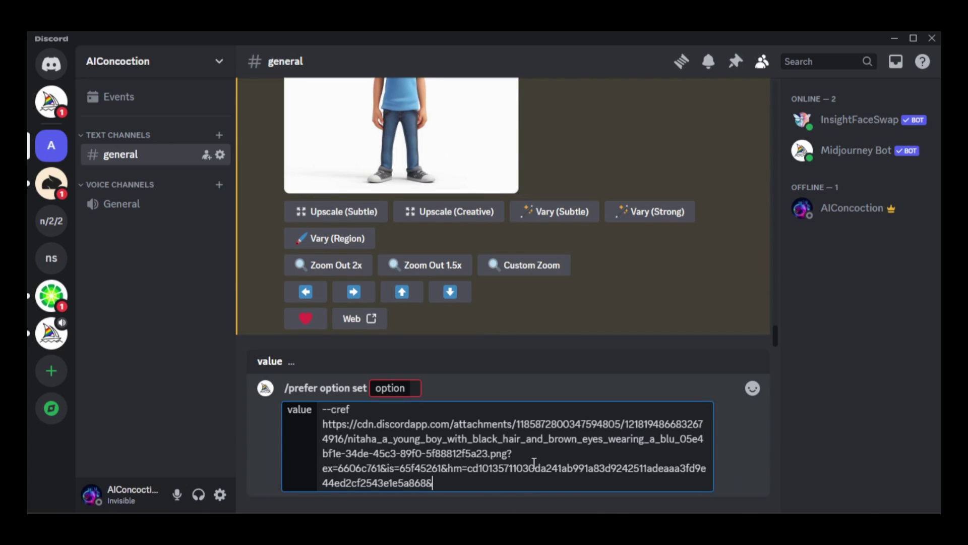
click(416, 387)
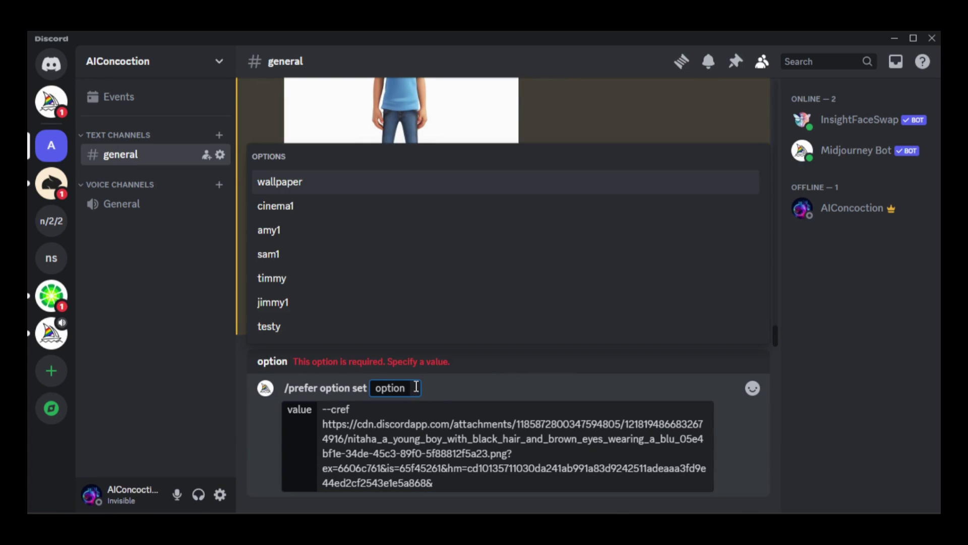
text(bord)
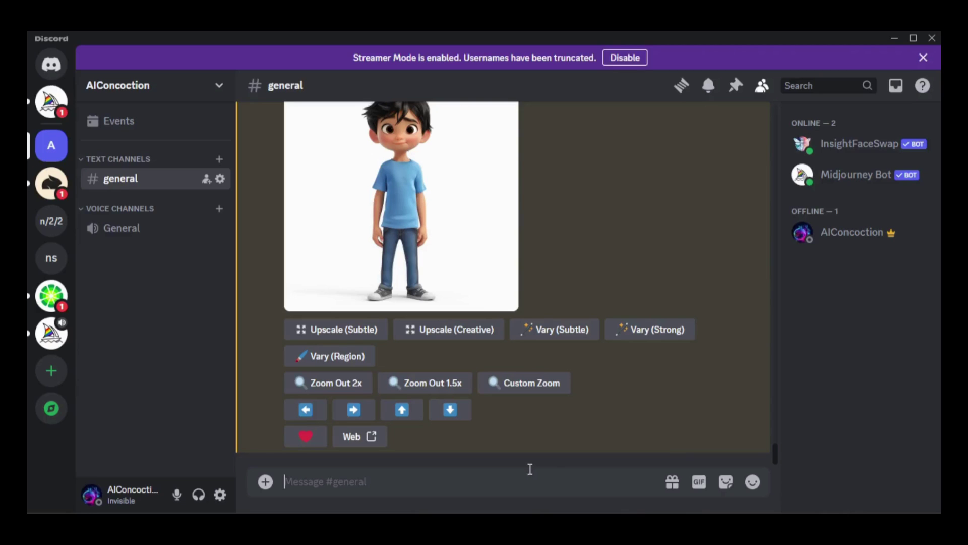
Generate images with the /imagine prompt "riding a bike in a park, pixar style. --ar 16:9 --tom1".
text(/i)
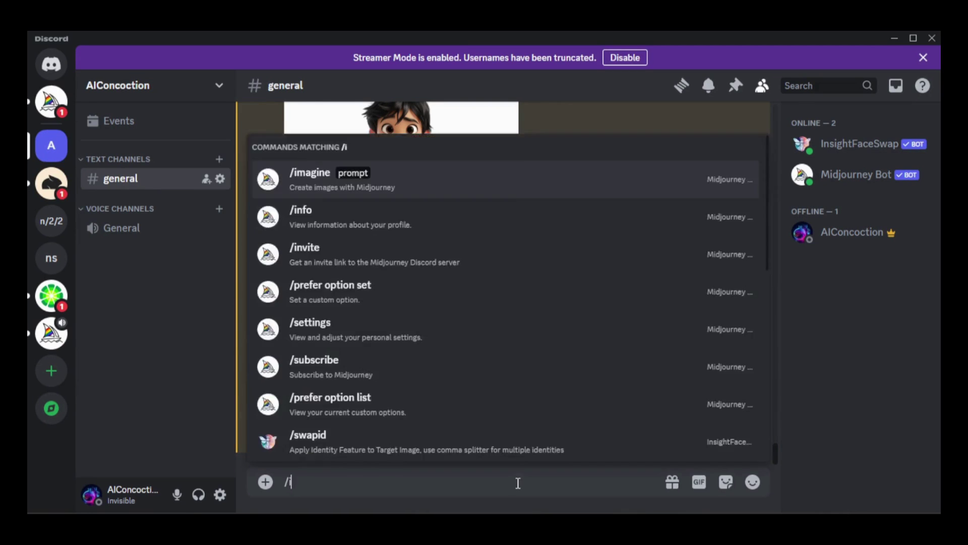
key(Return)
text(riding a)
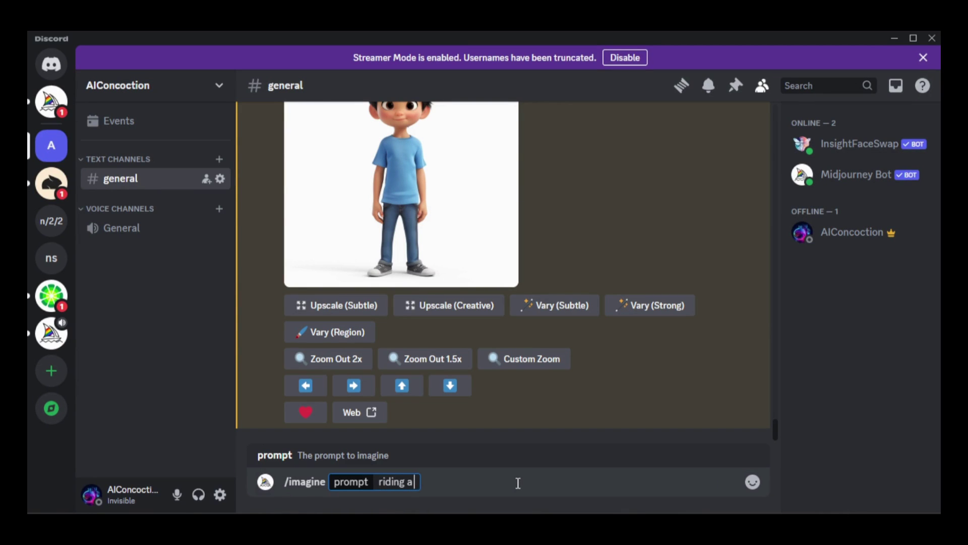
text( bike in)
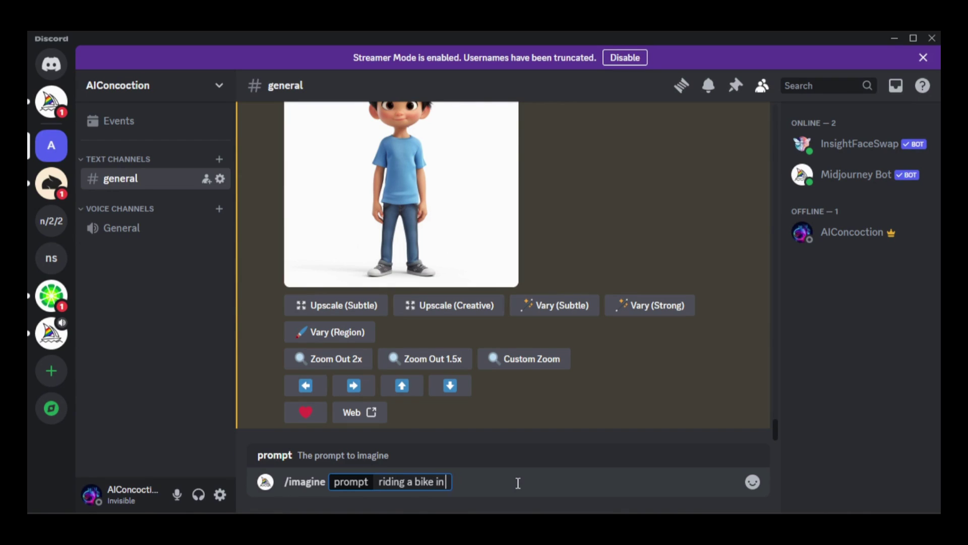
text( a park,)
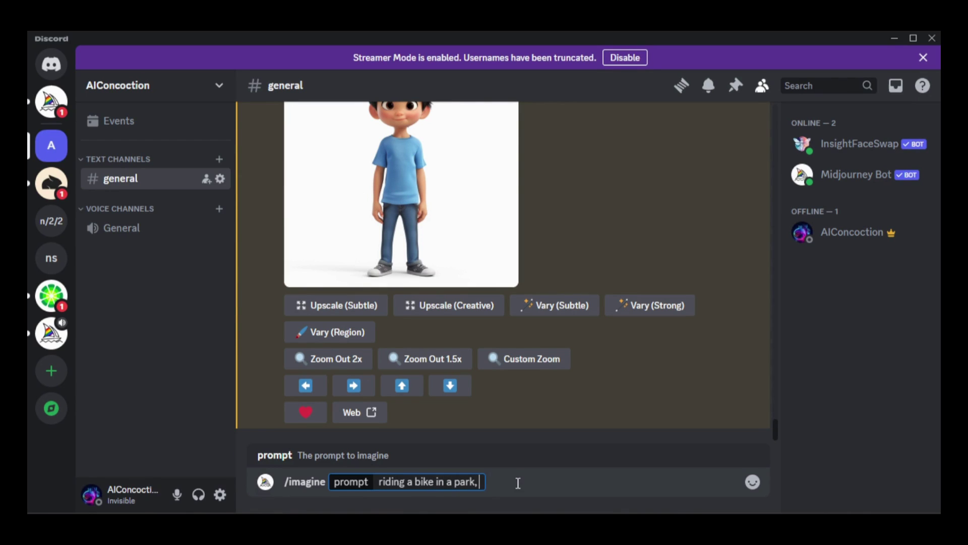
text( pixar style.)
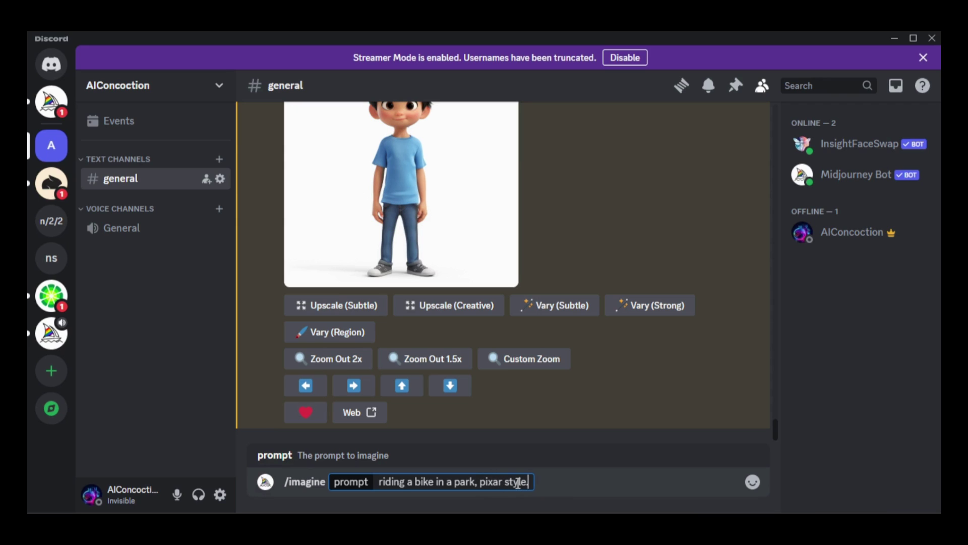
text( --ar 16:9)
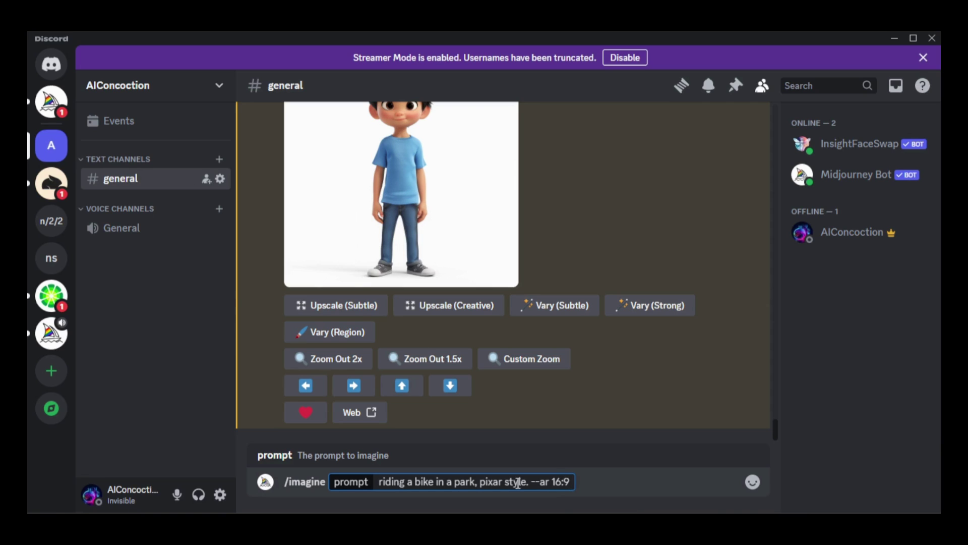
text( --tom1)
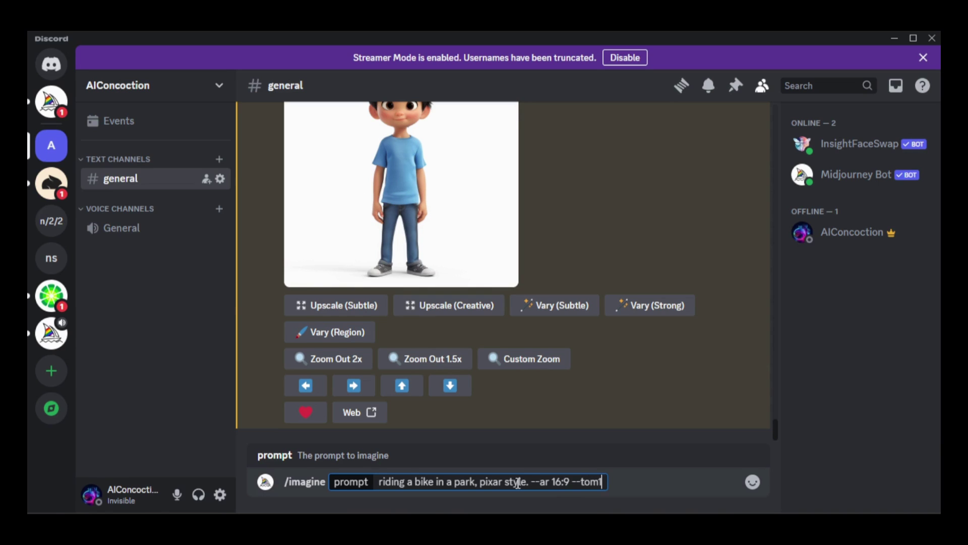
key(Return)
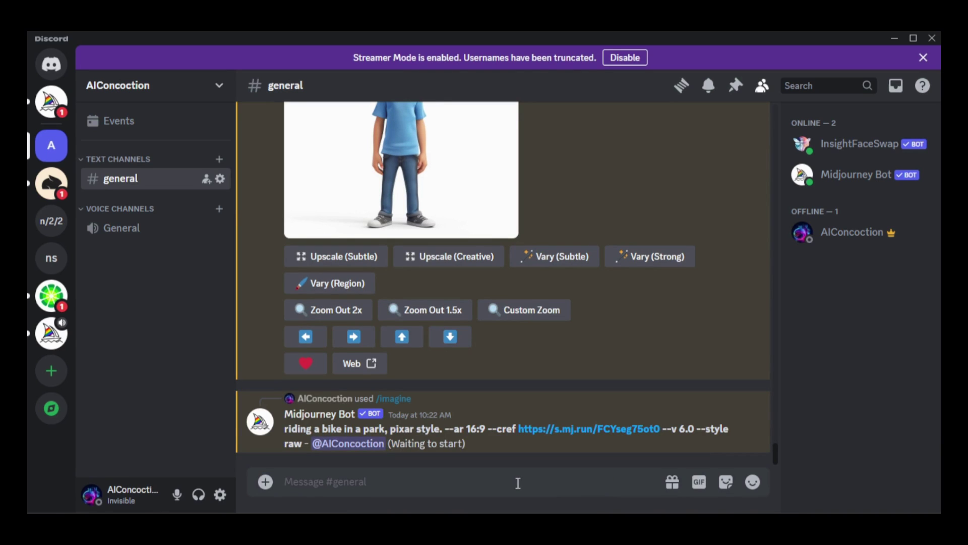
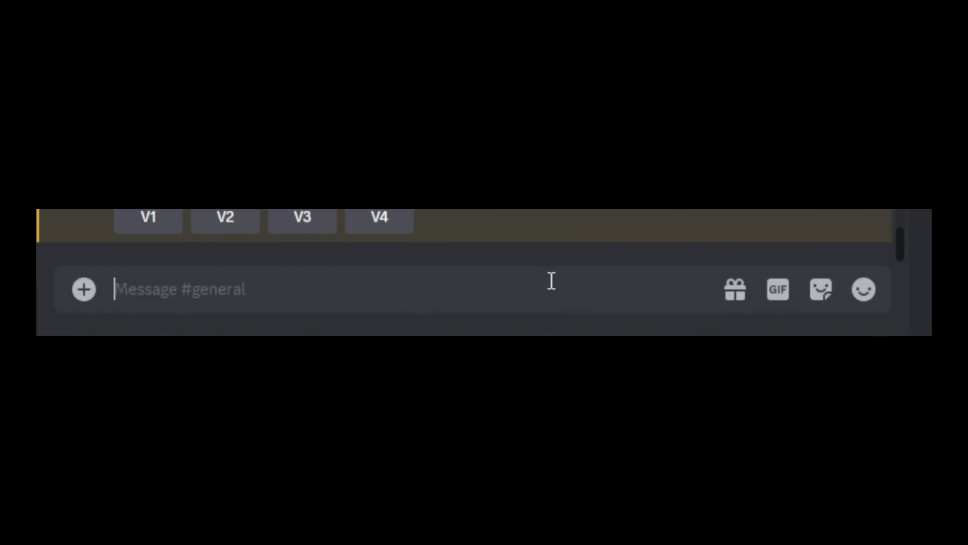
Generate images with the /imagine prompt "riding a horse, wearing a cowboy outfit, pixar style. --ar 16:9 --tom1 --cw 0".
key(Tab)
text(riding a horse, wearing a cowboy outfit. pixar style. --ar 16:9 --tom1 --)
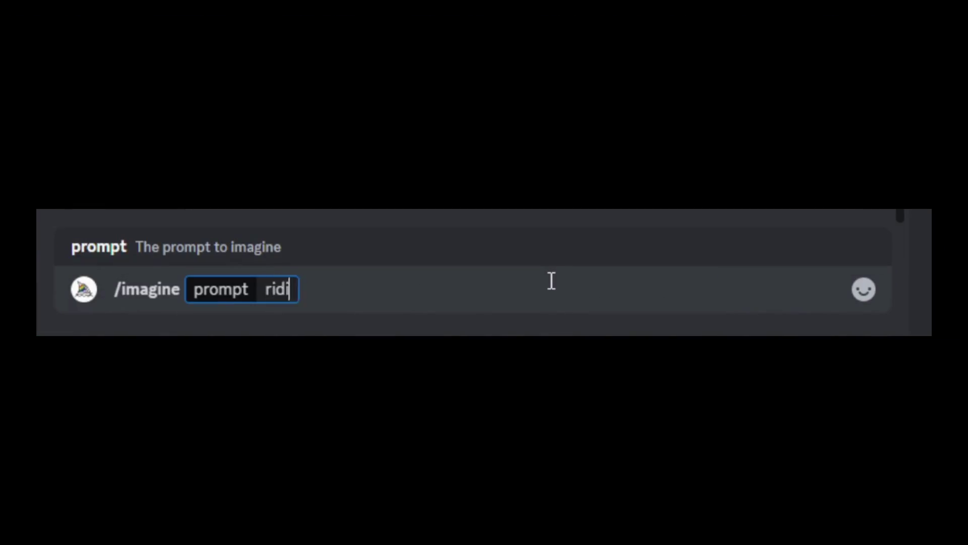
text(cw 0)
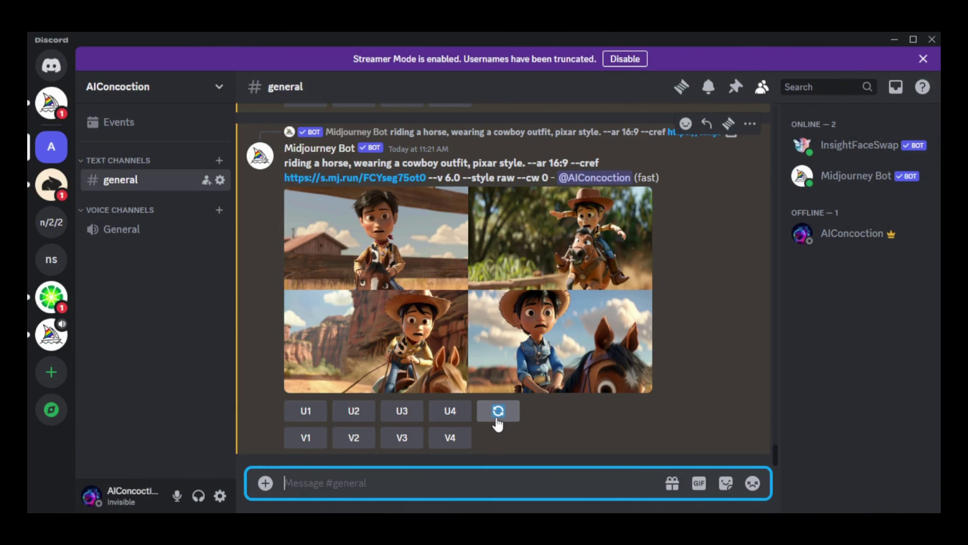
Rerun the cowboy horse-riding prompt with the character weight set to --cw 25.
click(497, 410)
key(BackSpace)
text(25)
click(575, 364)
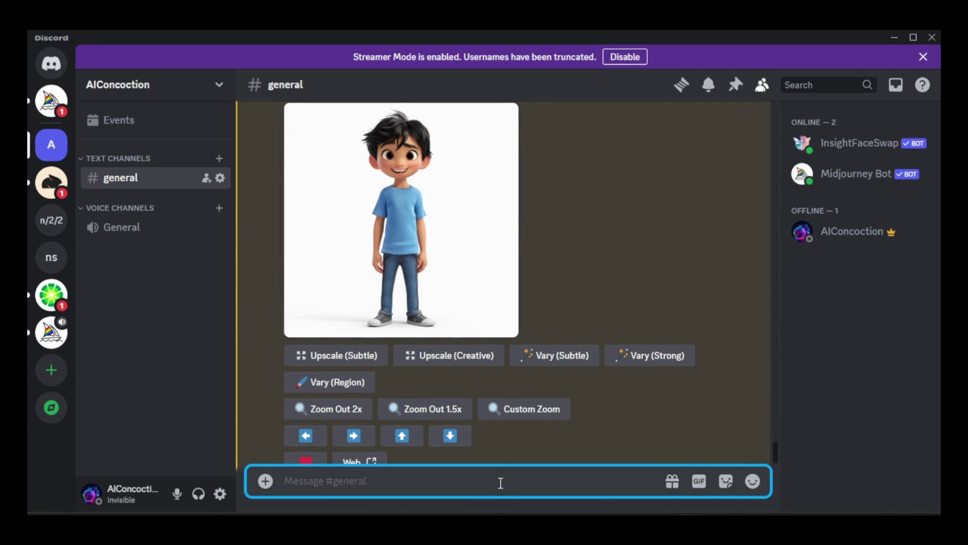
Begin redefining the custom option tom1 with /prefer option set, using the --cref parameter and short URL copied from the cowboy prompt as its value.
text(/pre)
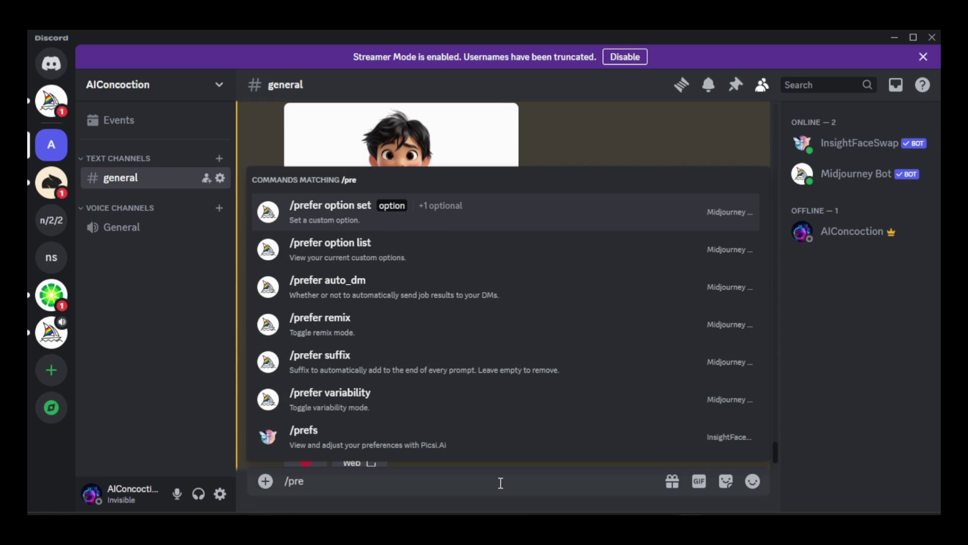
key(Return)
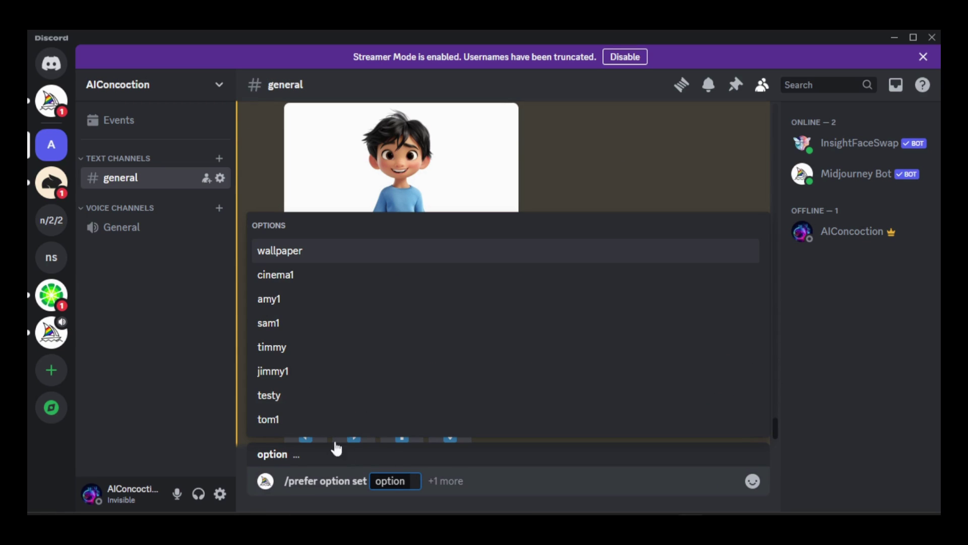
click(275, 419)
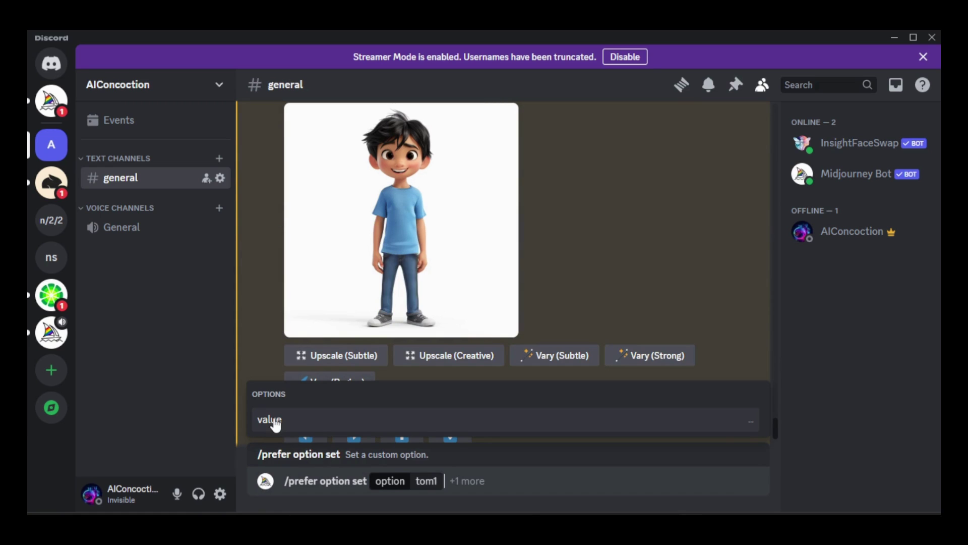
click(377, 423)
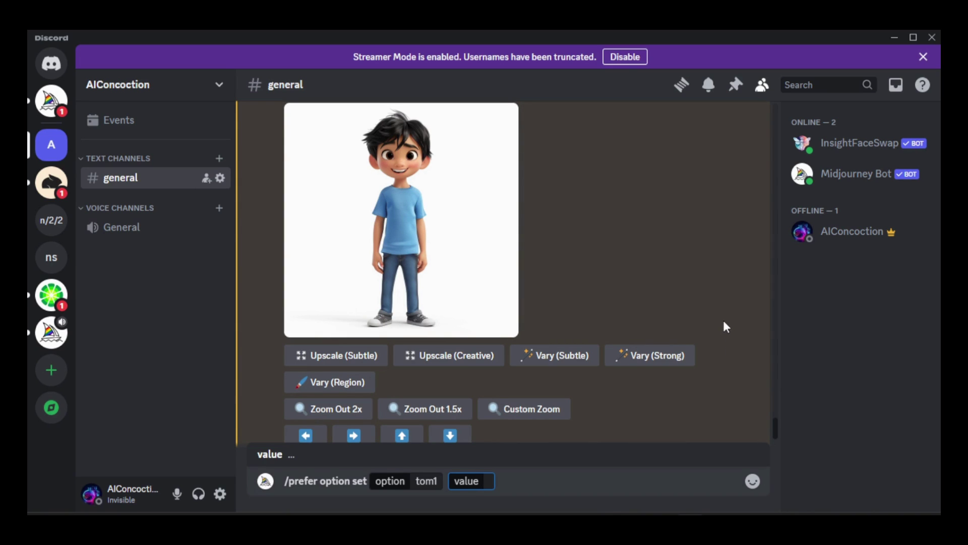
scroll(722, 327, up, 5)
drag(571, 170, 428, 191)
right_click(597, 169)
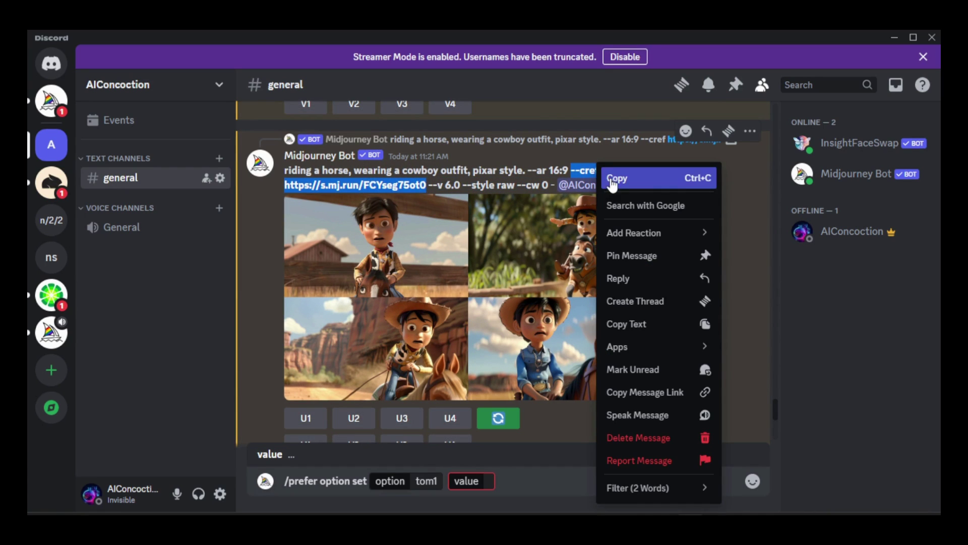
click(613, 178)
click(488, 484)
right_click(492, 486)
click(509, 468)
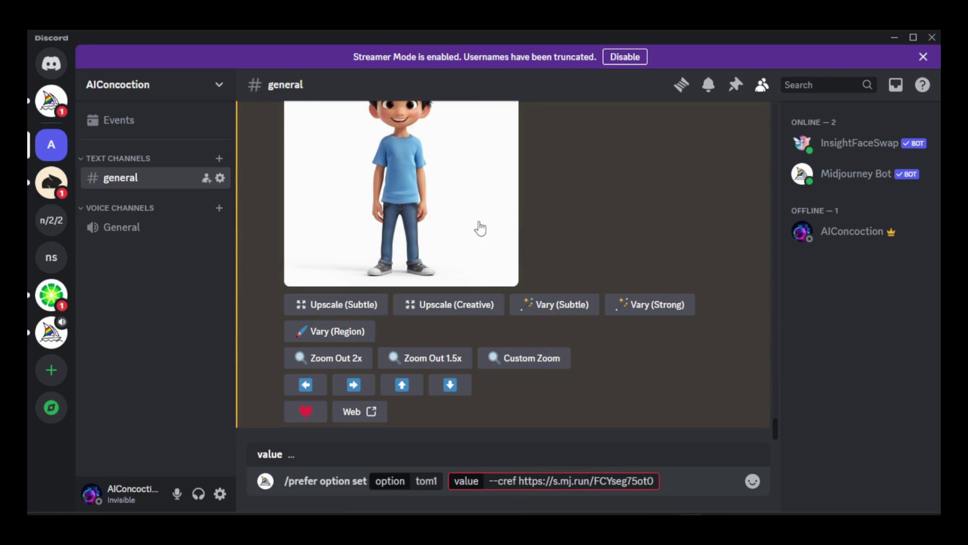
Append the link of the smiling boy image to the tom1 option's value as a second character reference.
right_click(480, 227)
click(509, 465)
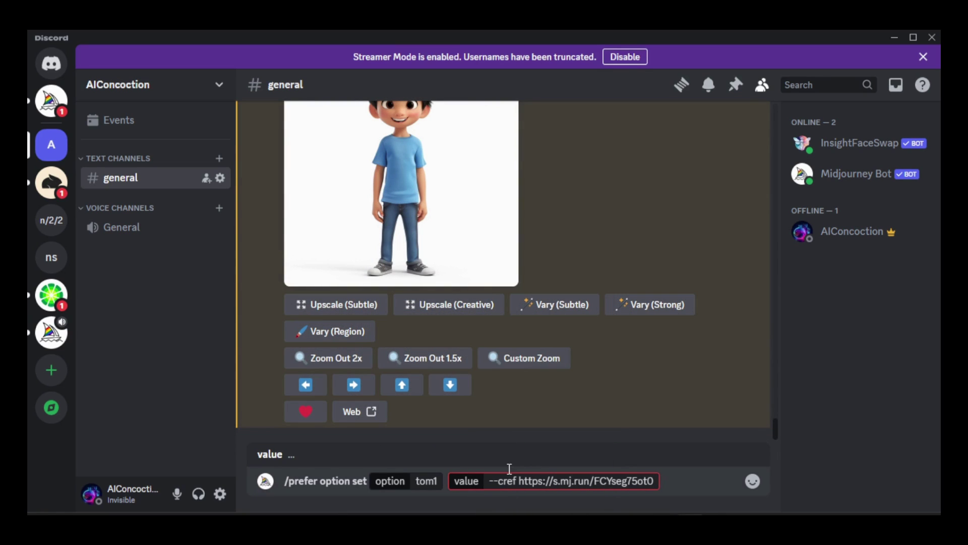
right_click(655, 482)
click(680, 463)
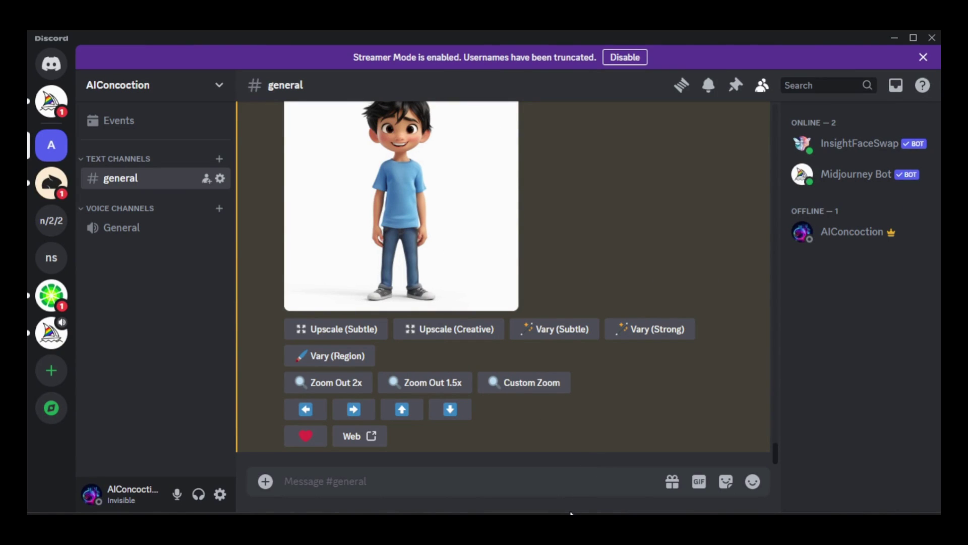
Switch to File Explorer and add the ref2 image from Downloads to the Discord channel's message.
key(alt+Tab)
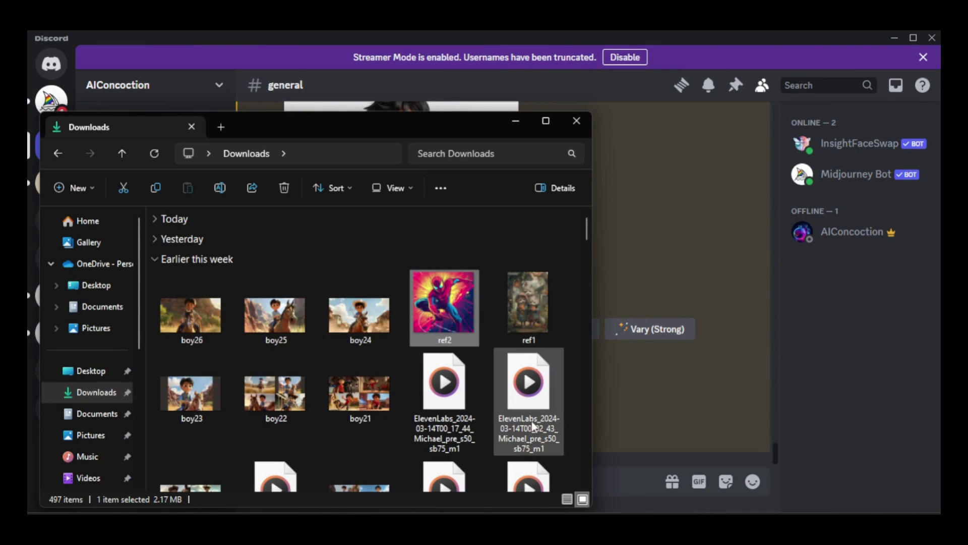
drag(443, 309, 629, 400)
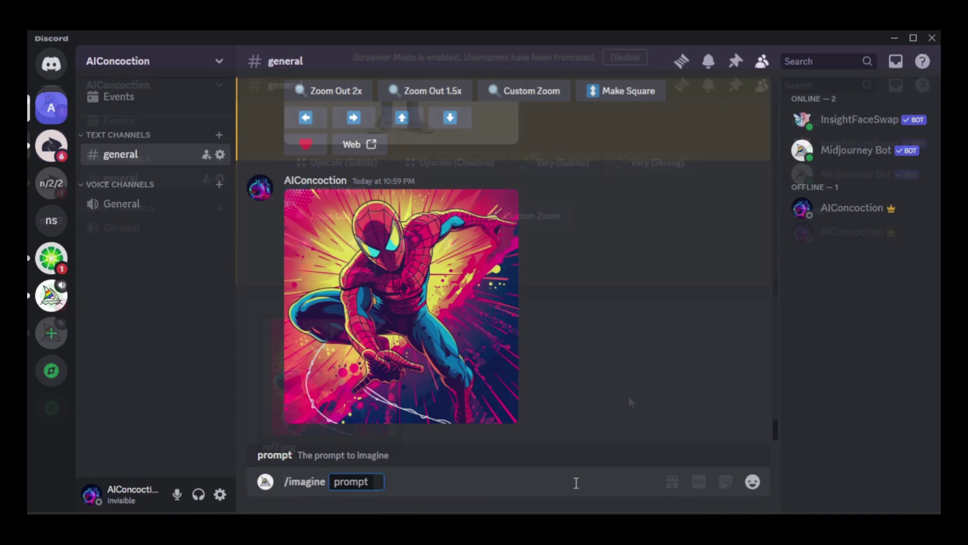
Enter the /imagine prompt "a comic book hero. --ar 16:9 --tom1 --cw 0 --sref" followed by the Spider-Man image's URL.
text(a comic book)
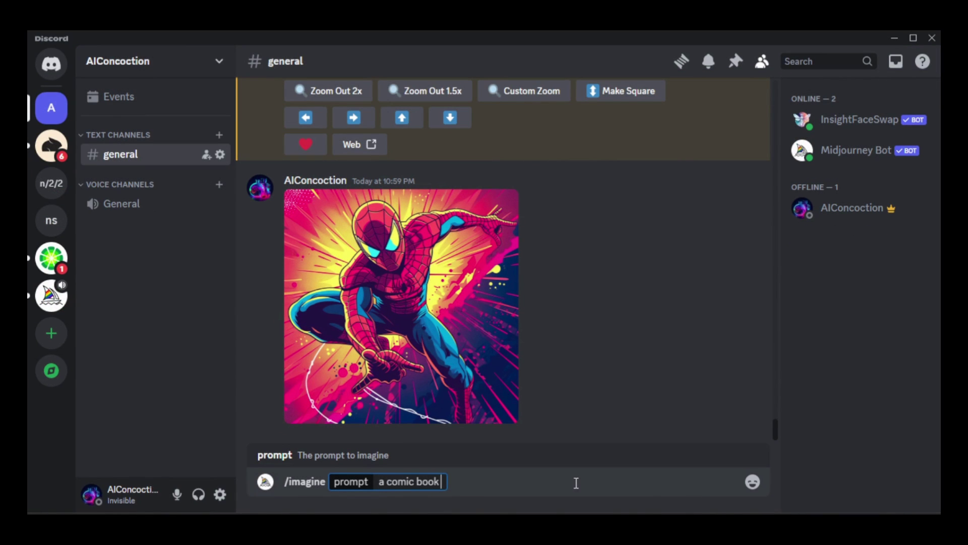
text( hero. --ar 16:9)
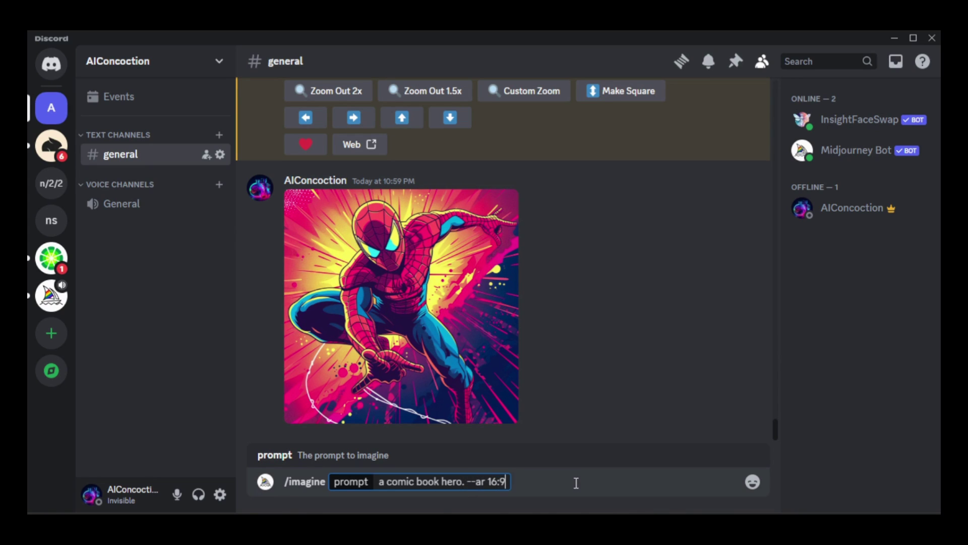
text( --tqm1)
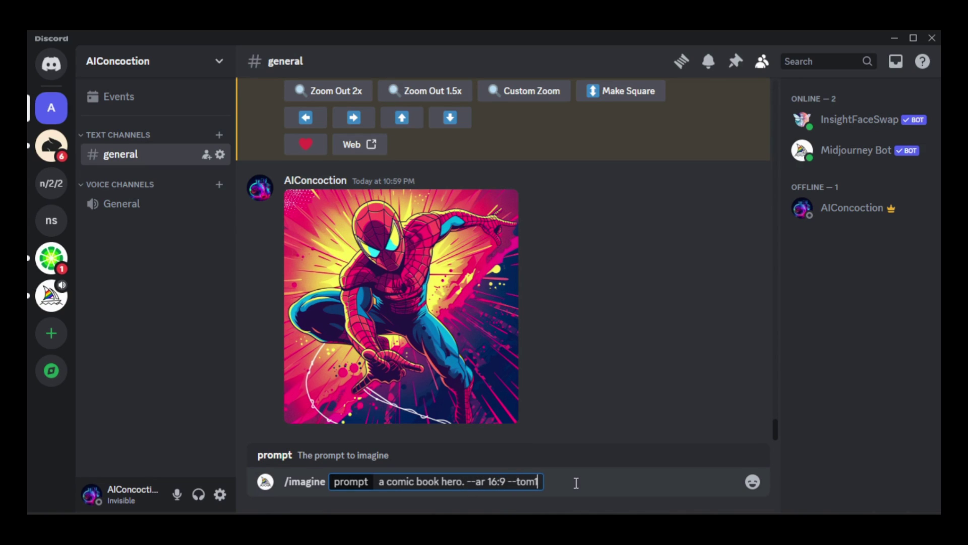
text( --cw0)
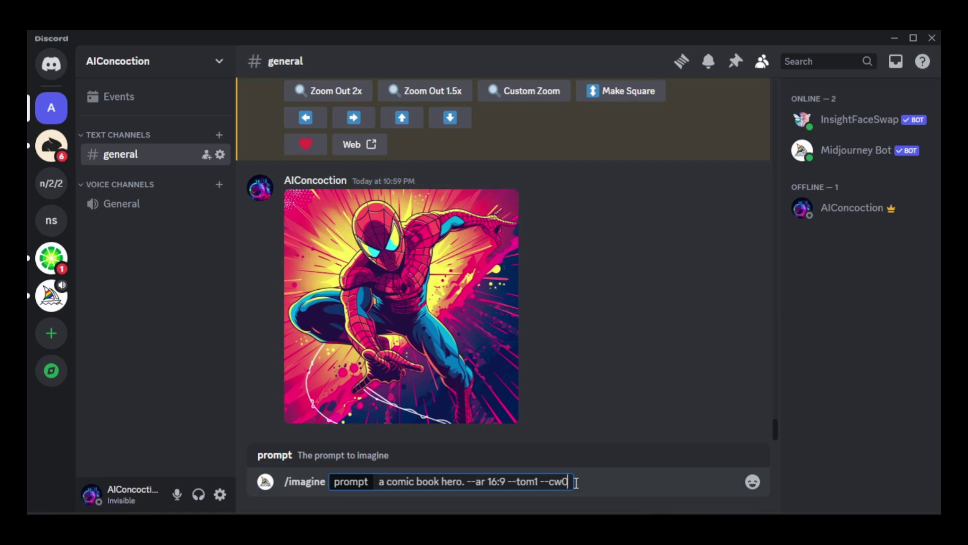
text( --sref)
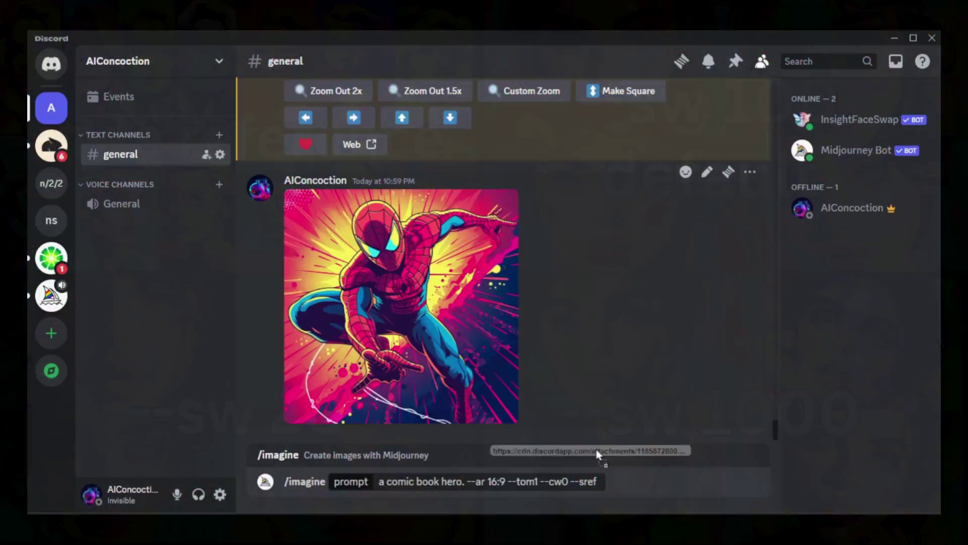
drag(596, 449, 604, 485)
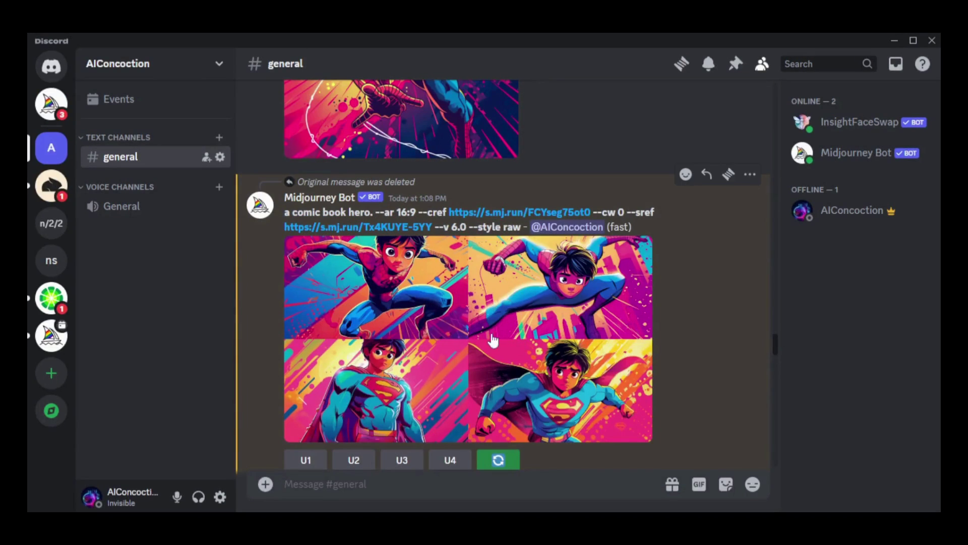
Examine the comic book hero image grid at enlarged size and compare it with the Spider-Man style reference.
click(471, 337)
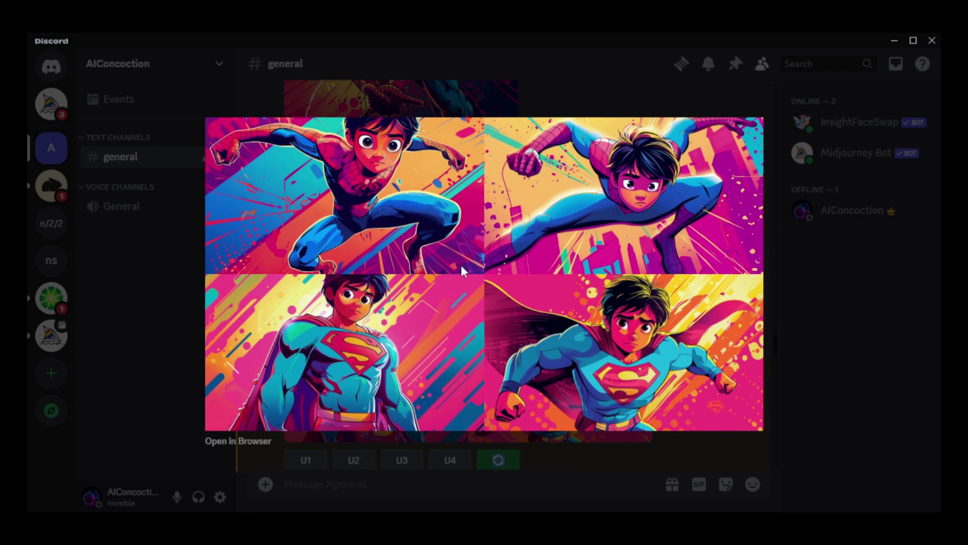
key(Escape)
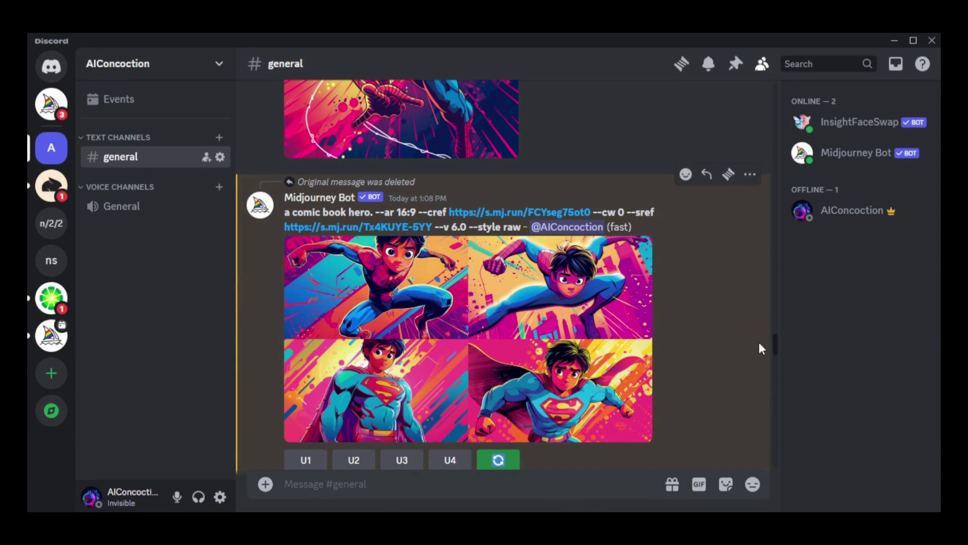
scroll(774, 340, up, 5)
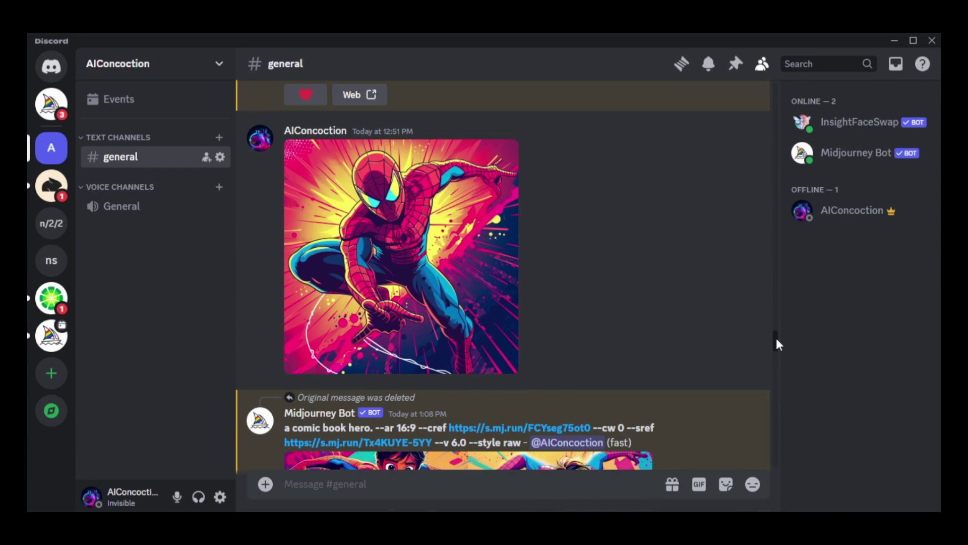
scroll(776, 340, down, 5)
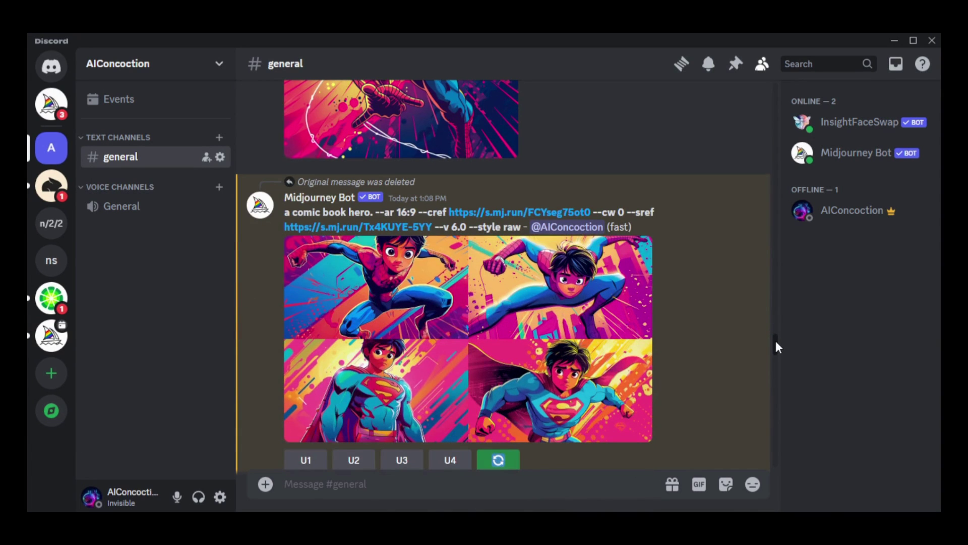